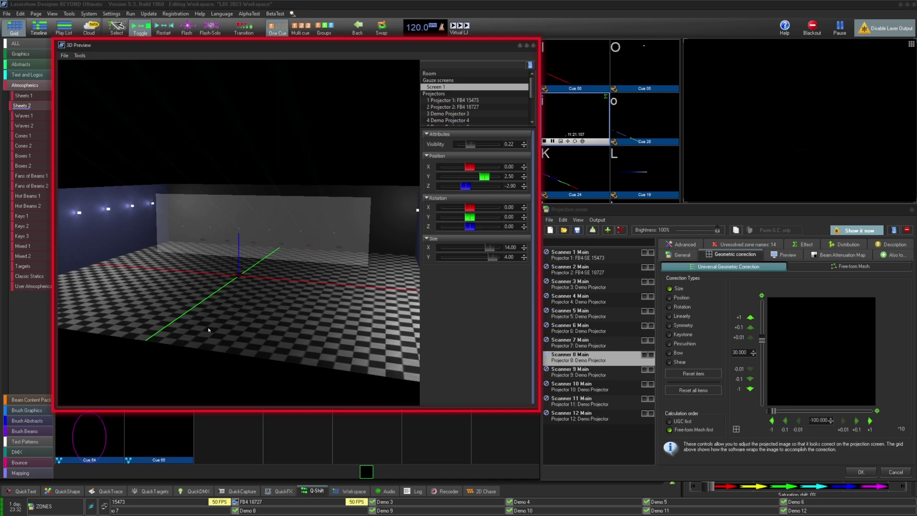
Step: Orbit the 3D Preview camera until it faces the gauze screen straight on
mouse_move(209, 330)
mouse_down()
mouse_move(378, 423)
mouse_move(204, 325)
mouse_up()
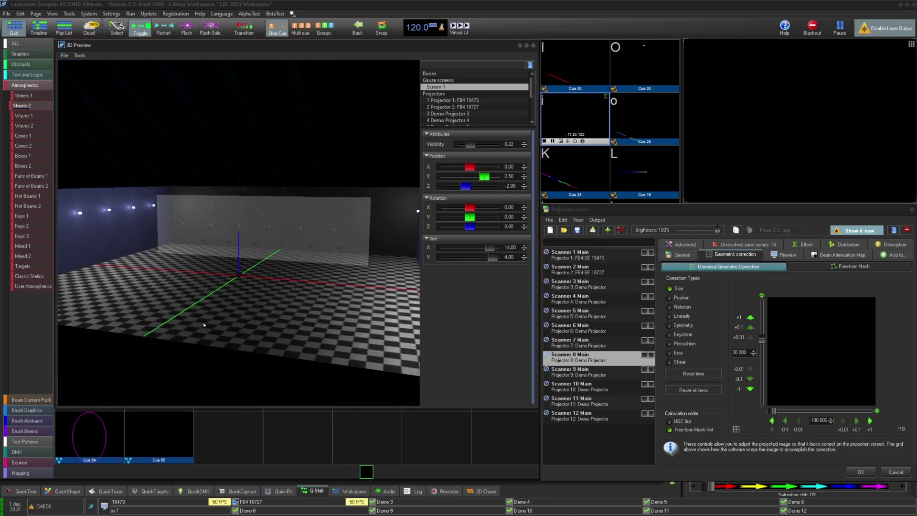
drag(203, 325, 236, 316)
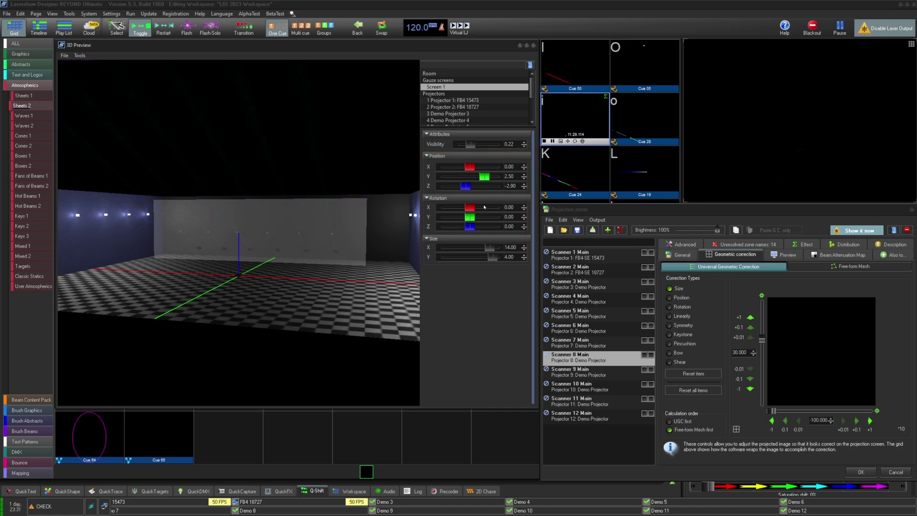
Step: Show Projector 1's settings and bring up the 3D Preview window
click(454, 101)
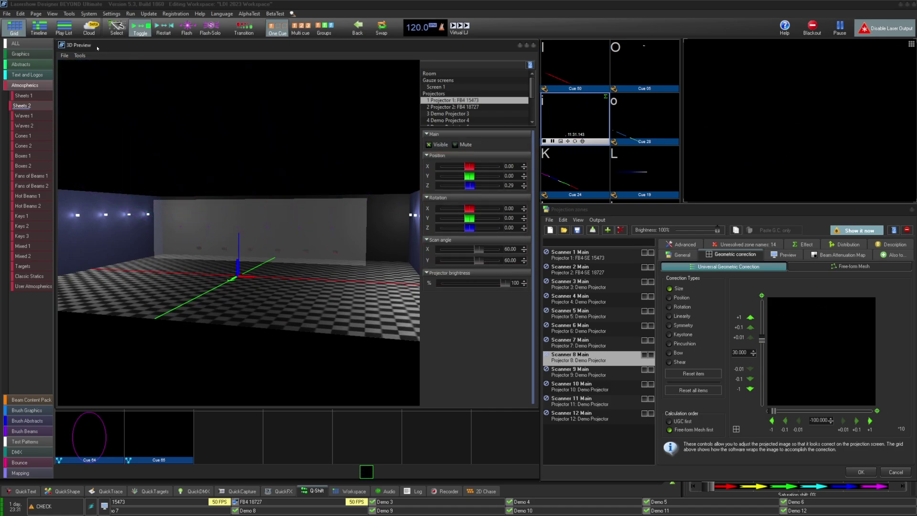
click(52, 14)
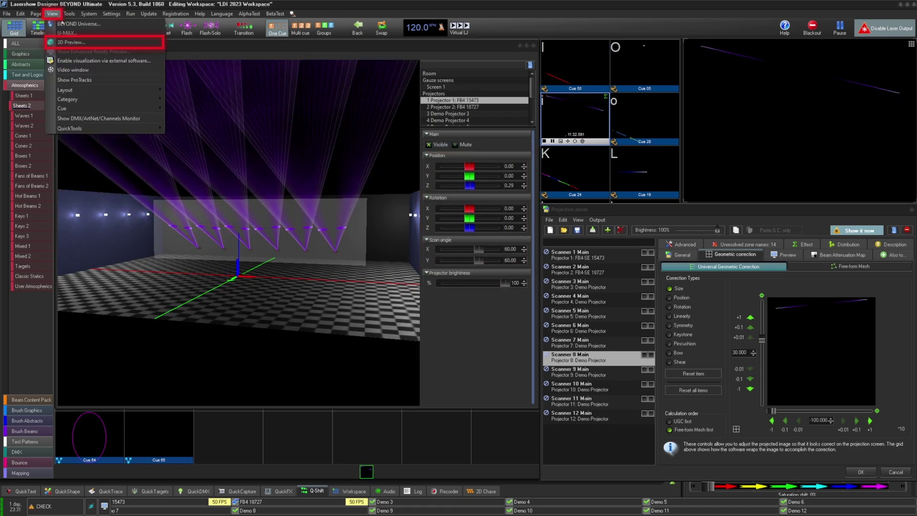
click(137, 42)
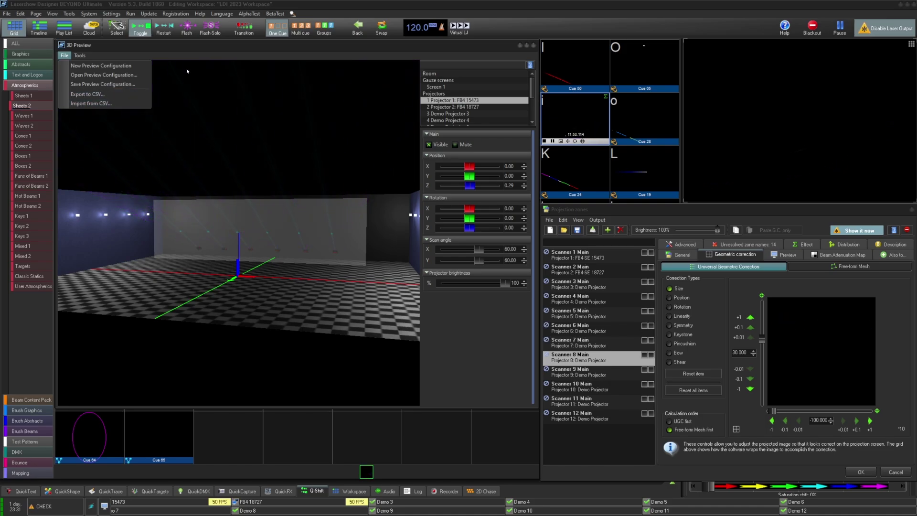
Step: Show the command line beneath the 3D Preview
click(196, 44)
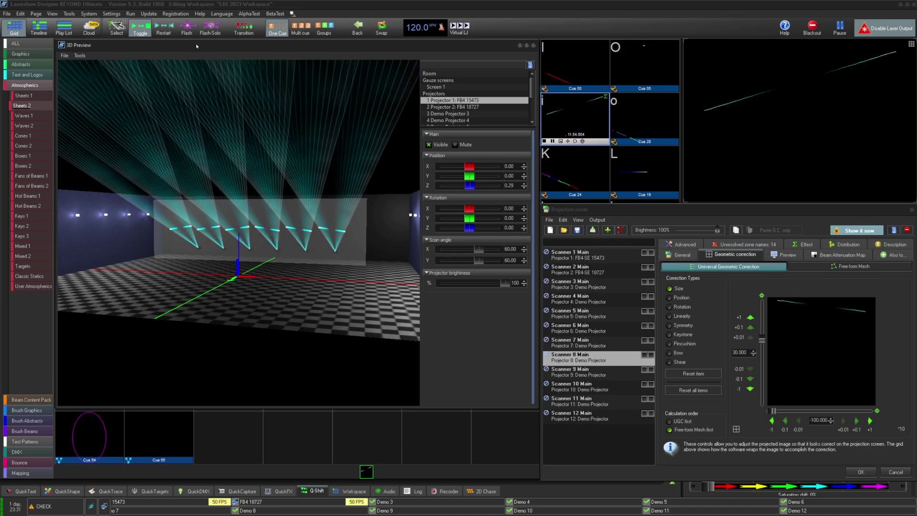
click(79, 55)
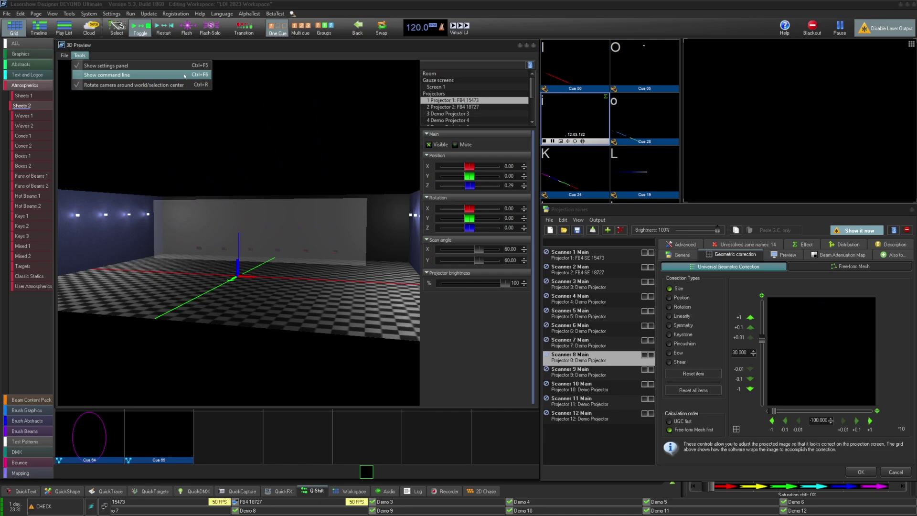
click(184, 76)
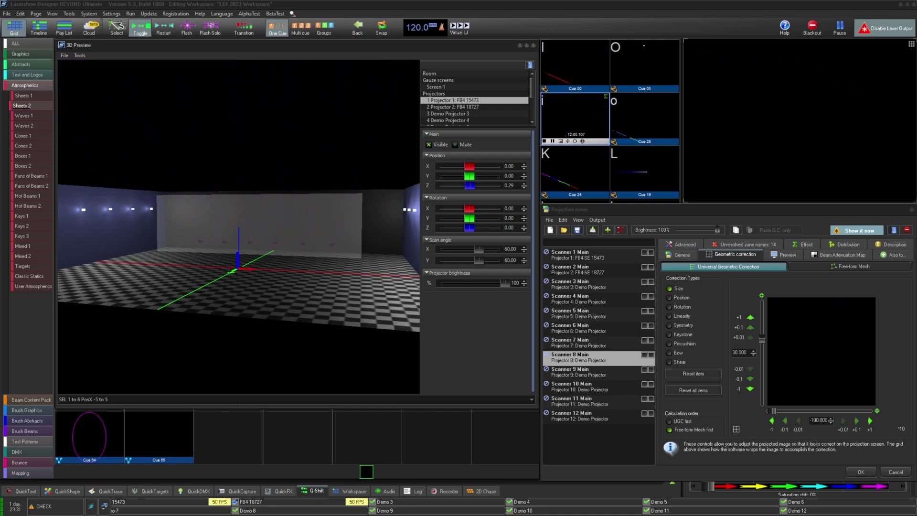
Step: Raise the room's fog intensity to 0.23 from a higher, angled view
click(230, 206)
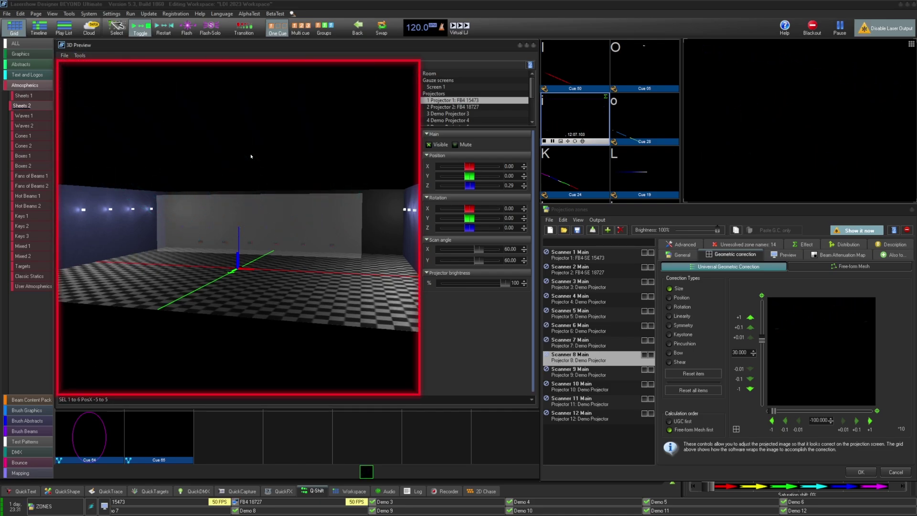
mouse_move(135, 258)
mouse_down()
mouse_move(379, 355)
mouse_move(325, 296)
mouse_move(205, 294)
mouse_move(219, 129)
mouse_up()
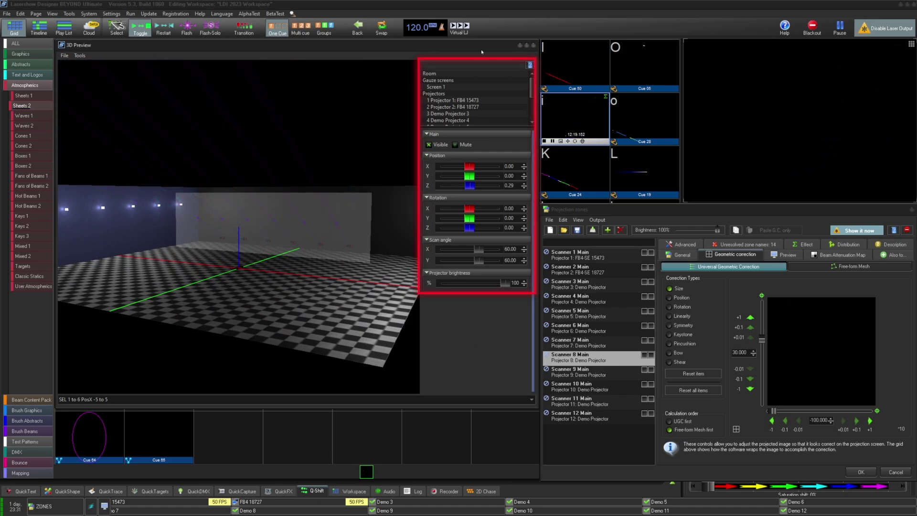
click(465, 82)
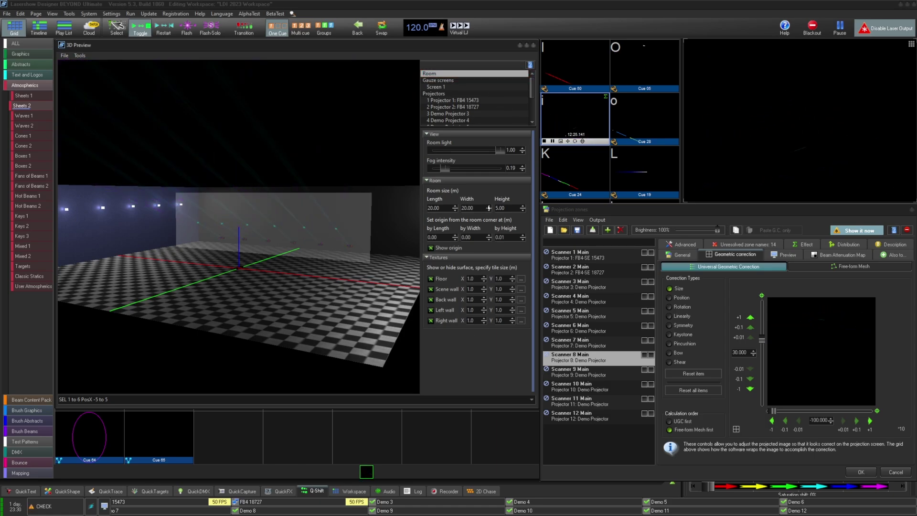
drag(489, 170, 449, 173)
Step: Toggle the checkerboard floor off and back on, then open Floor's texture options
click(431, 278)
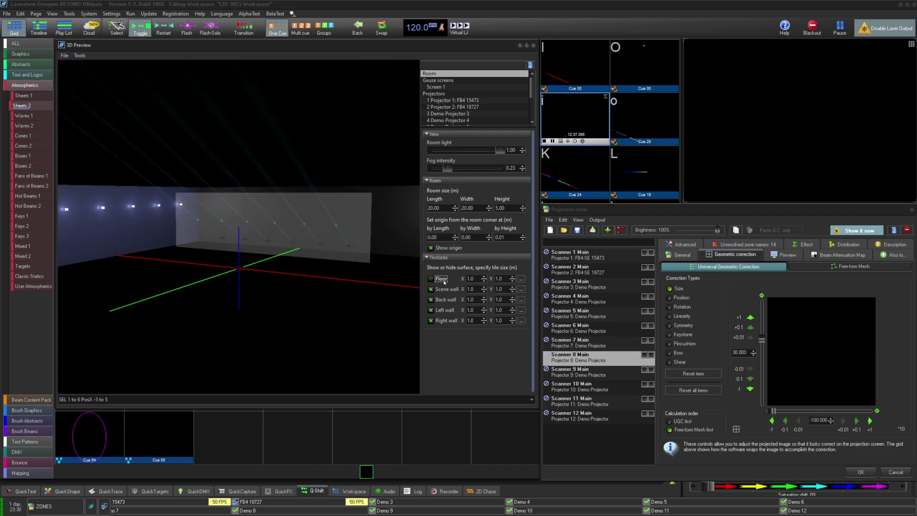
click(430, 277)
click(520, 277)
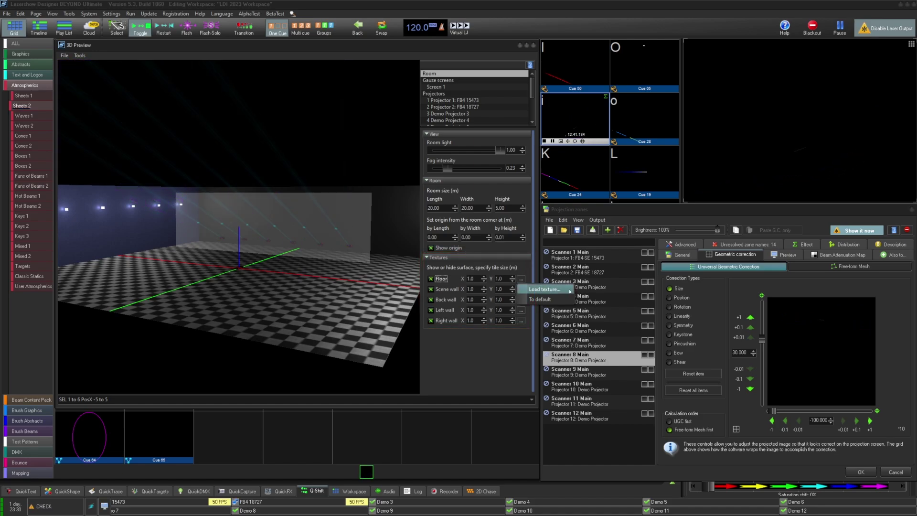
Step: Adjust gauze screen Screen 1's Z depth and set its visibility to 0.21
click(444, 85)
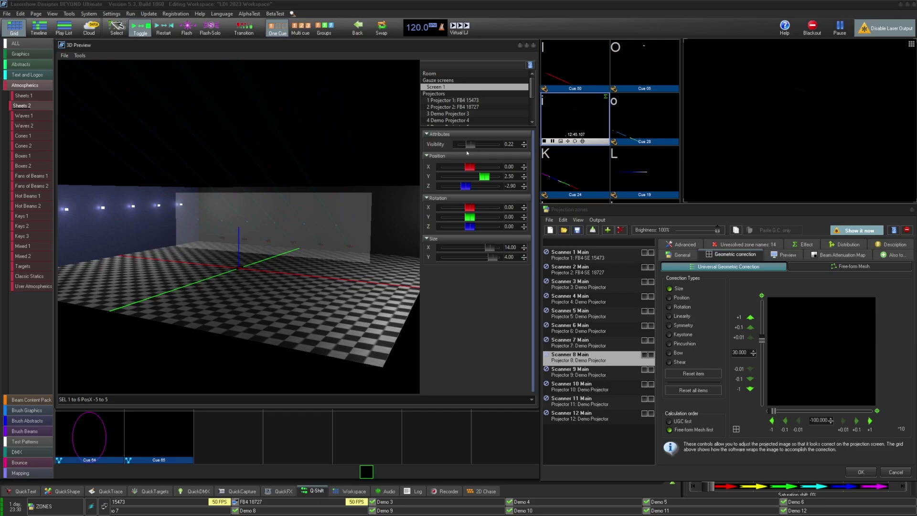
drag(475, 184, 478, 188)
mouse_move(338, 262)
mouse_down()
mouse_move(337, 335)
mouse_move(283, 327)
mouse_up()
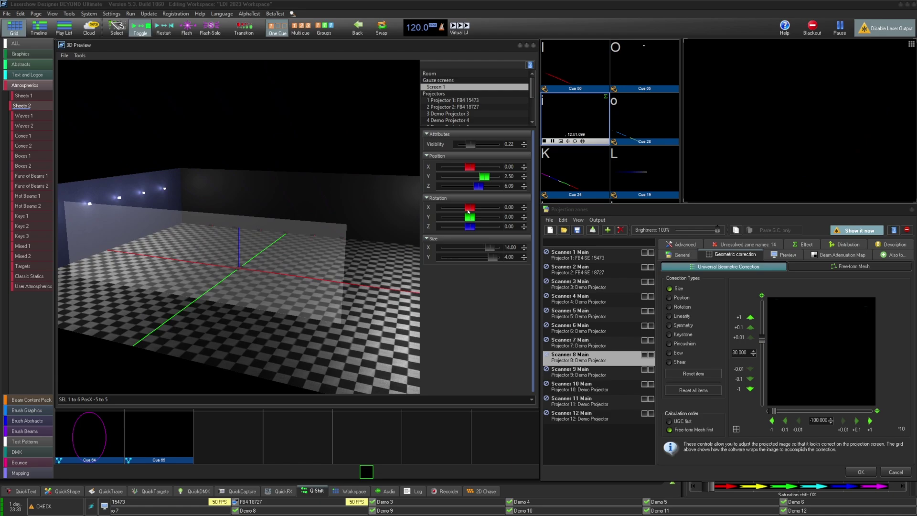
drag(478, 185, 465, 188)
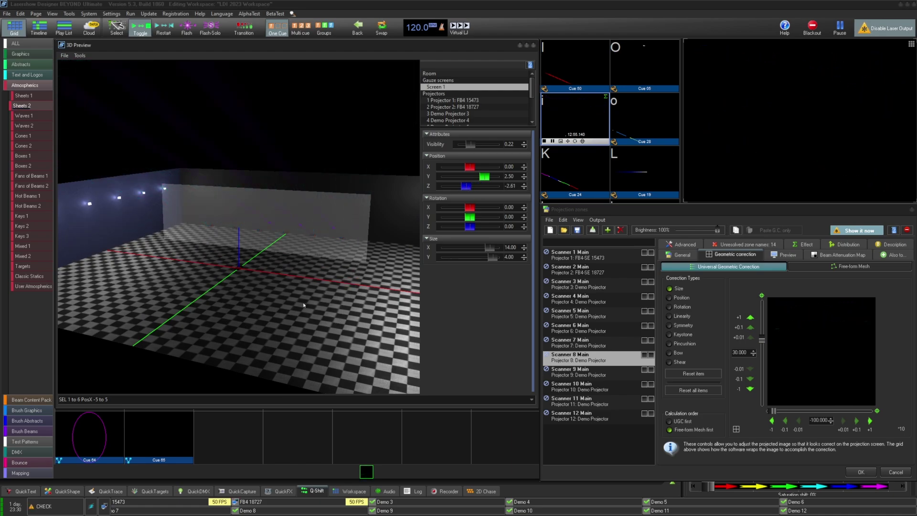
drag(303, 306, 308, 282)
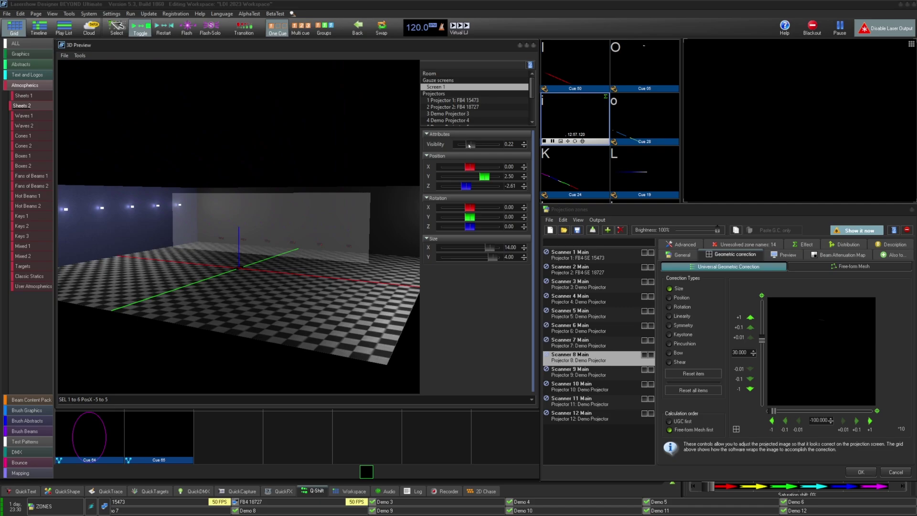
mouse_move(469, 145)
mouse_down()
mouse_move(456, 146)
mouse_move(471, 146)
mouse_up()
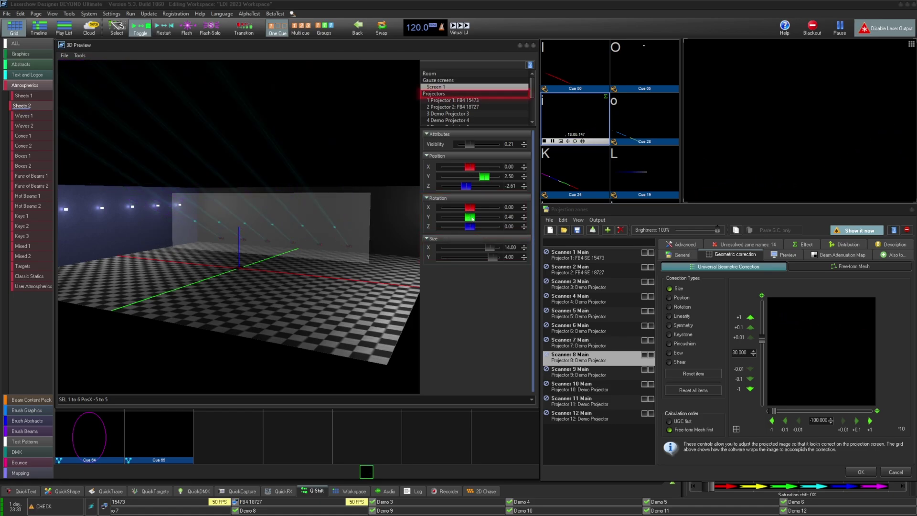
Step: Select Projector 1 and Scanners 7–12, then Scanner 3's projection zone
click(450, 100)
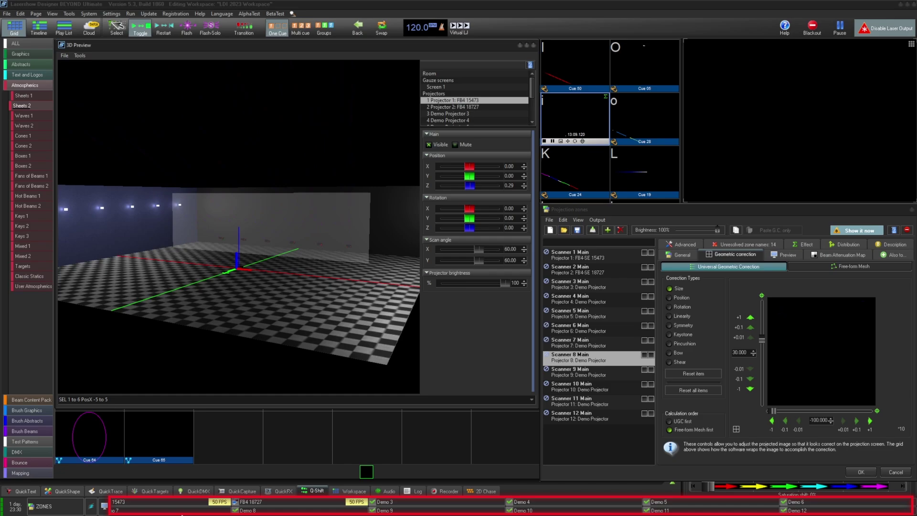
scroll(454, 103, down, 2)
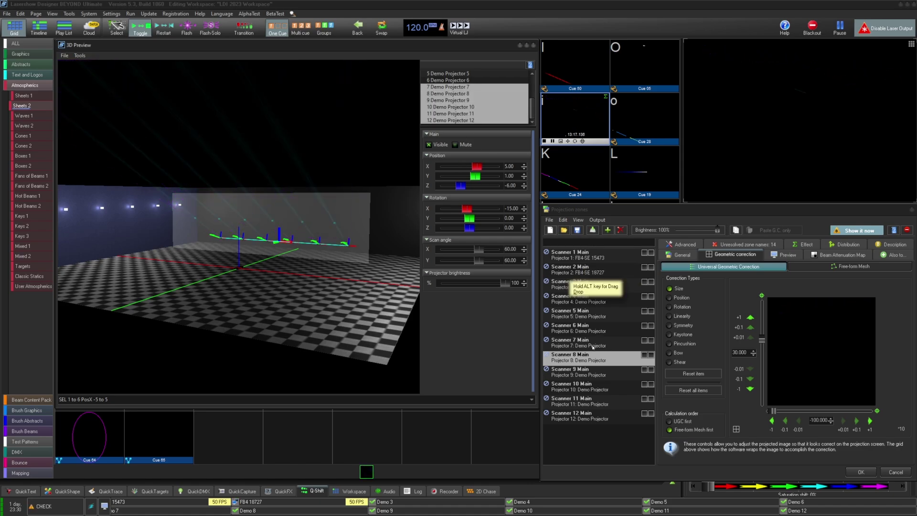
shift+click(597, 421)
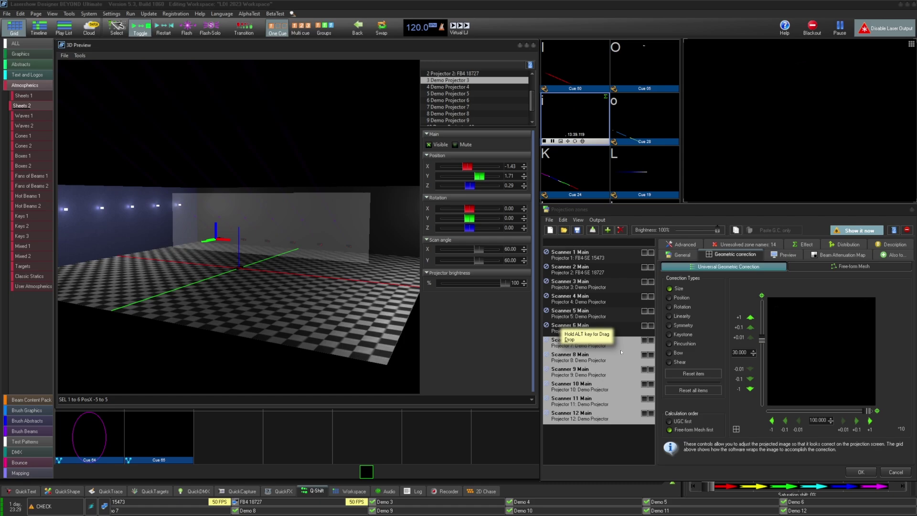
click(609, 284)
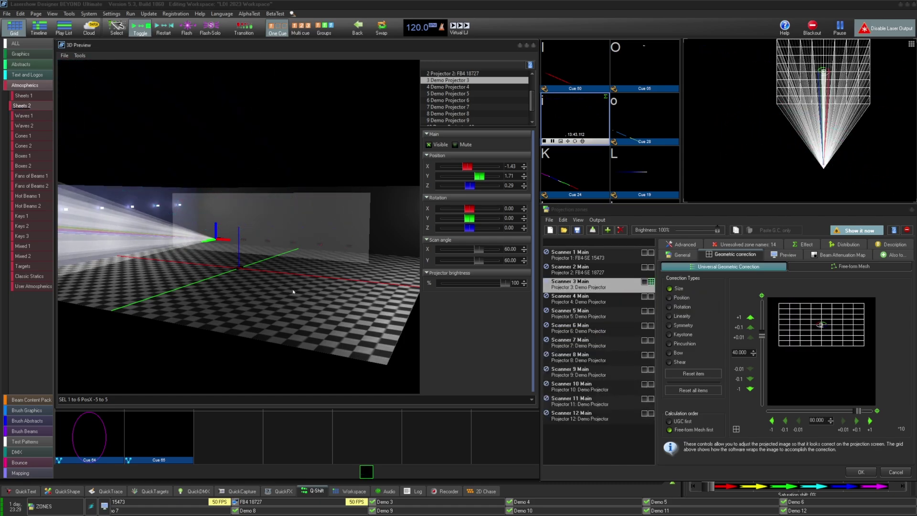
Step: Shift Scanner 3's projection grid down, restore full brightness, and turn its output off
drag(277, 228, 370, 333)
click(681, 298)
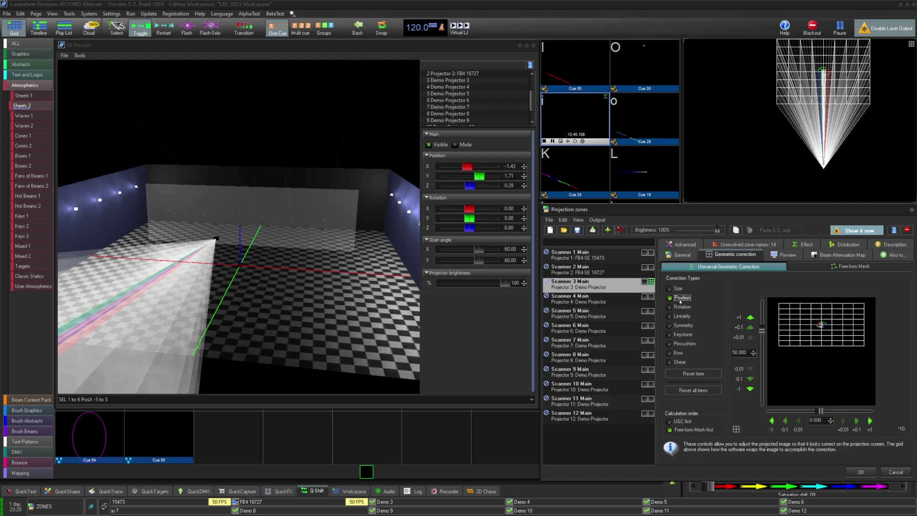
mouse_move(762, 336)
mouse_down()
mouse_move(767, 381)
mouse_move(761, 353)
mouse_up()
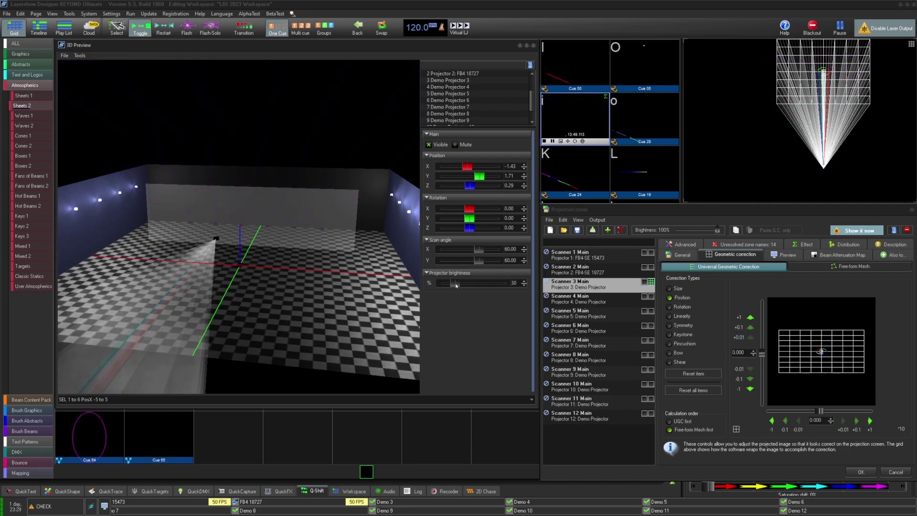
click(515, 282)
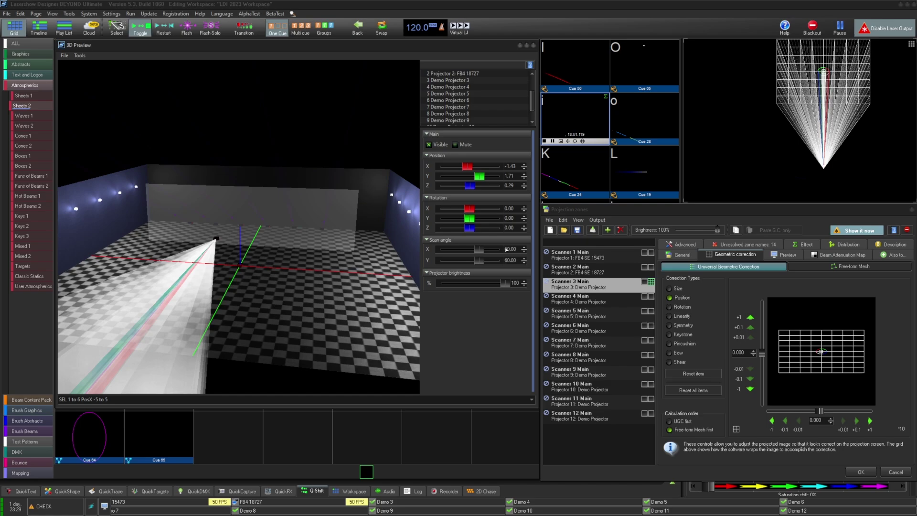
click(649, 282)
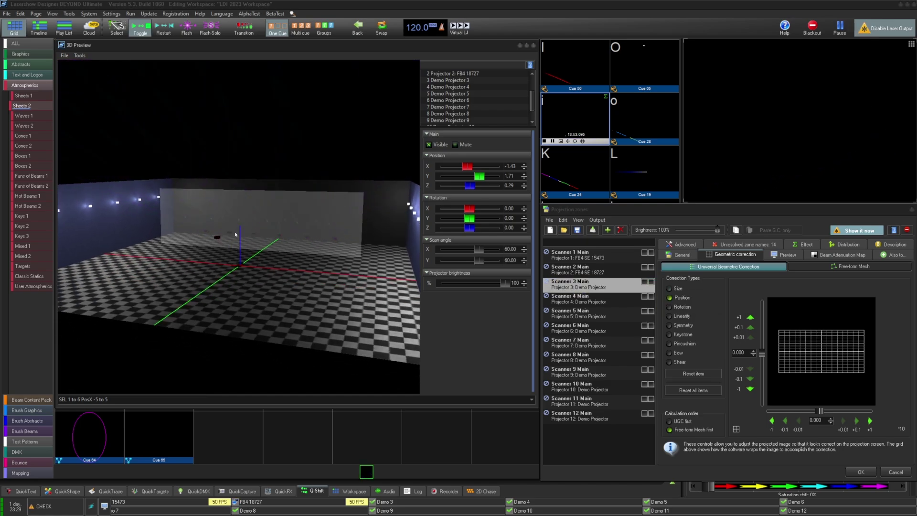
Step: Move Demo Projector 3 to X -4.00, Y 0.79, Z -8.29, tilted -38.57° about X
drag(301, 244, 208, 248)
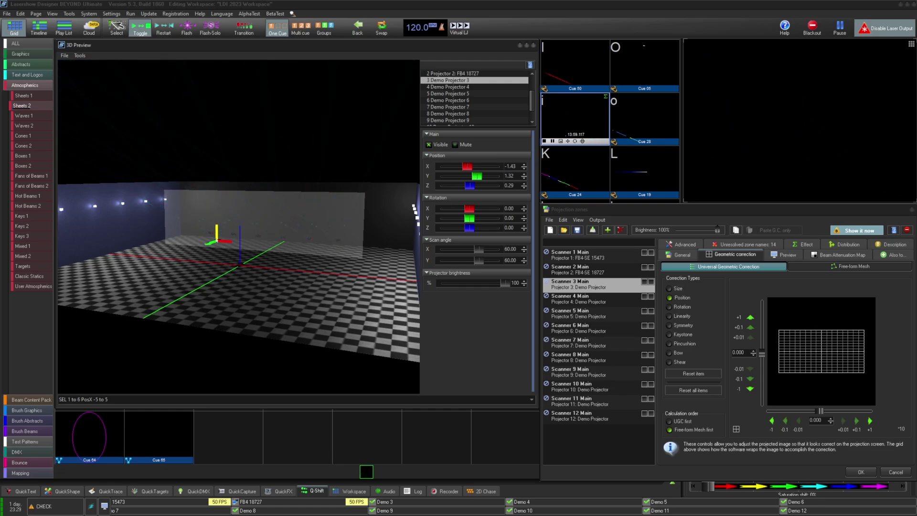
mouse_move(245, 258)
mouse_down()
mouse_move(289, 263)
mouse_move(213, 273)
mouse_up()
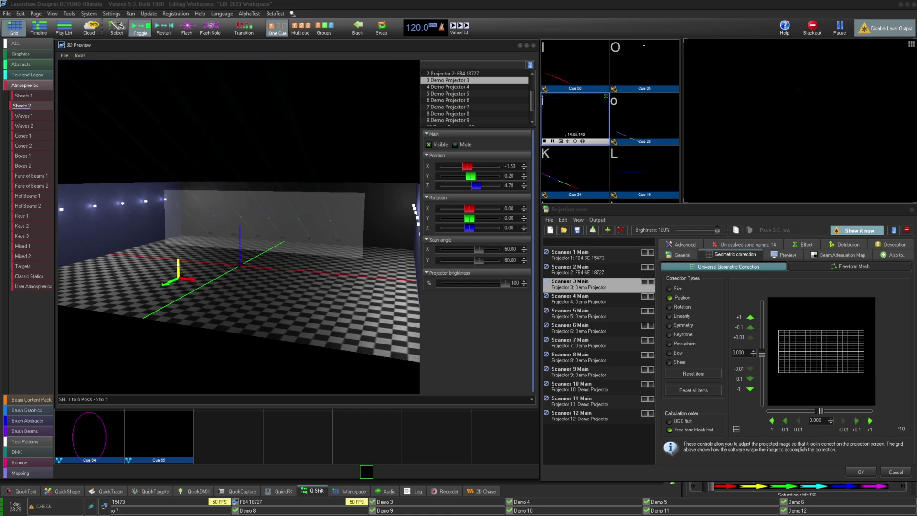
drag(229, 287, 370, 306)
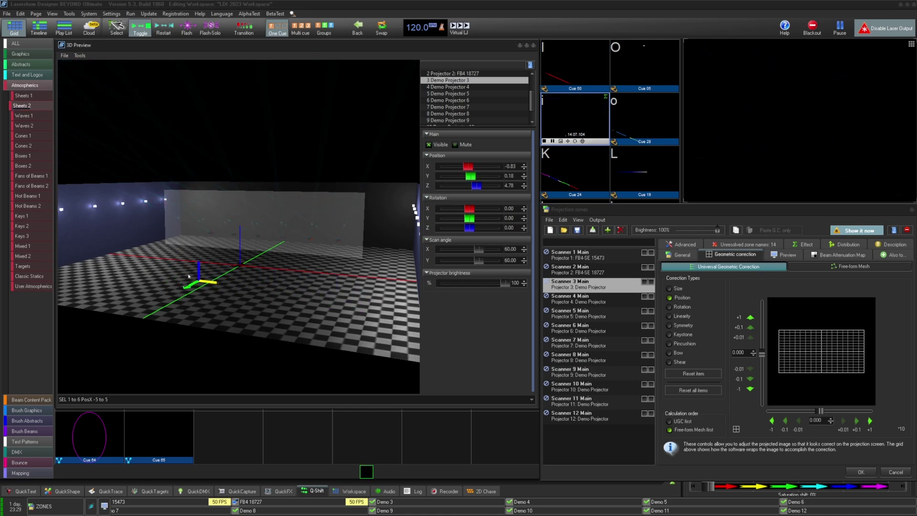
drag(147, 274, 199, 252)
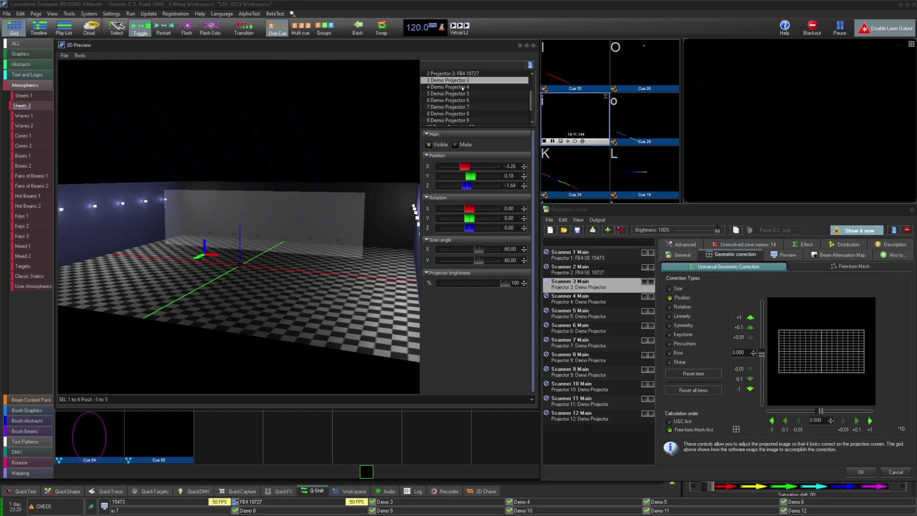
shift+click(471, 101)
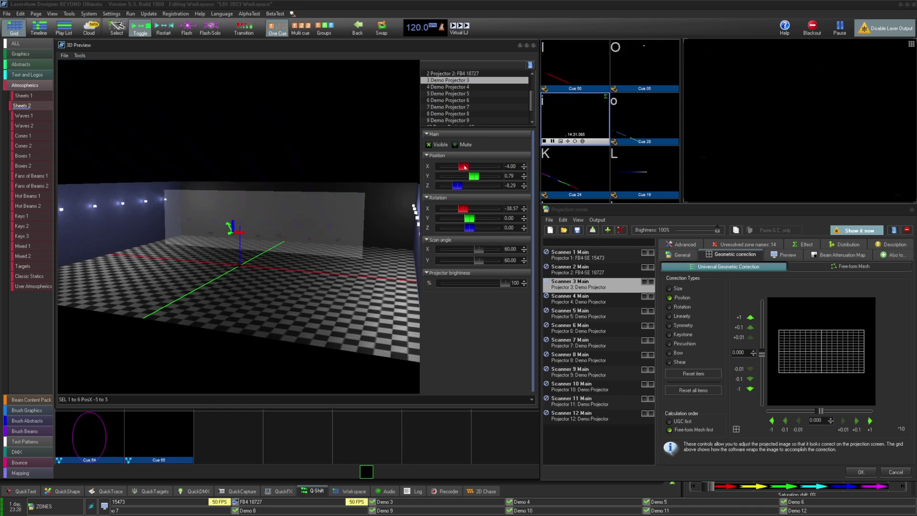
Step: Select Demo Projector 4 and run 'SEL 1 to 6 PosX -5 to 5' on the command line
click(479, 86)
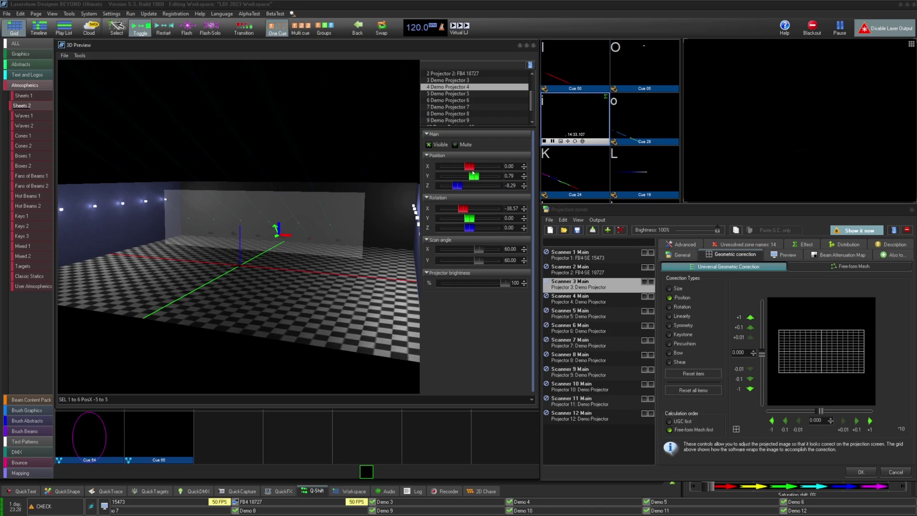
click(115, 399)
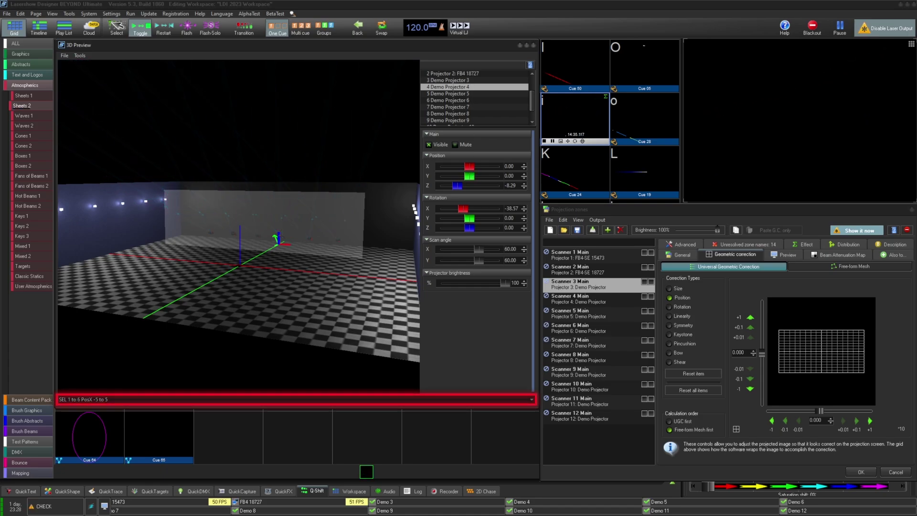
key(Return)
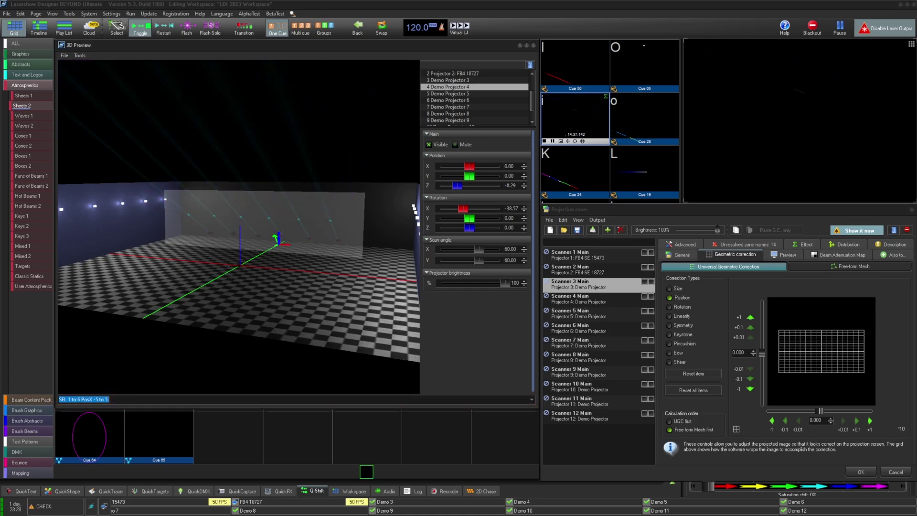
click(63, 399)
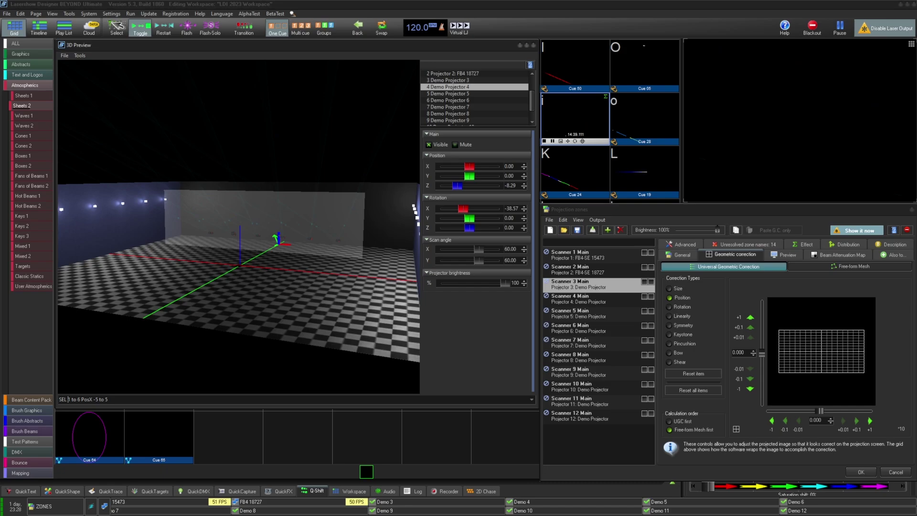